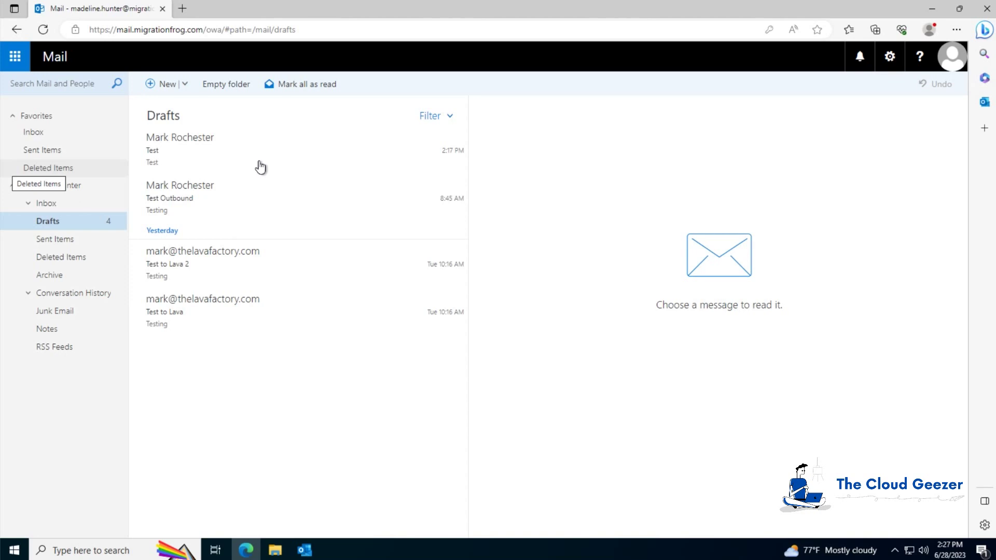
# Open the 'Test' draft in OWA's Drafts folder to read its couldn't-be-sent warning
pyautogui.click(227, 139)
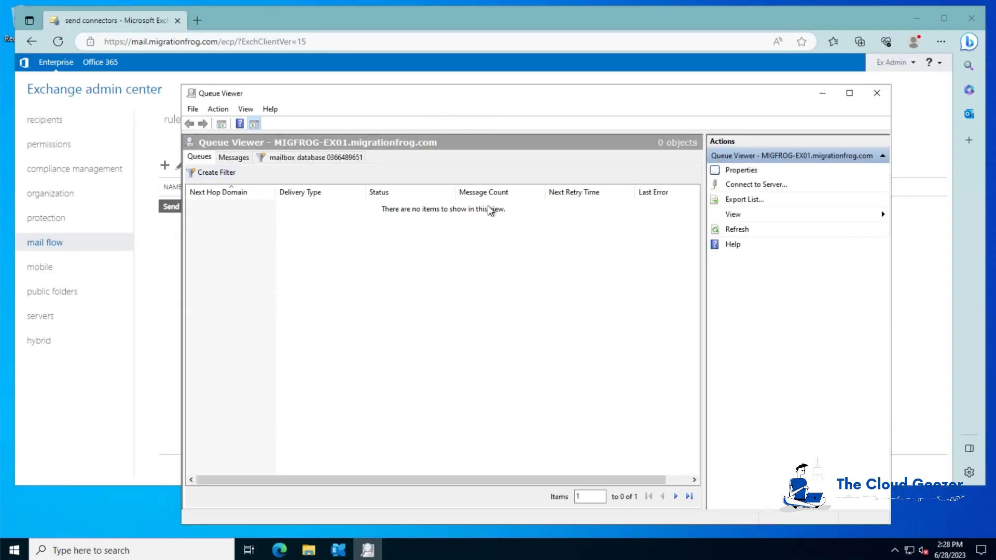
# Refresh Queue Viewer and resume the suspended Submission queue, confirming it shows Ready
pyautogui.click(729, 230)
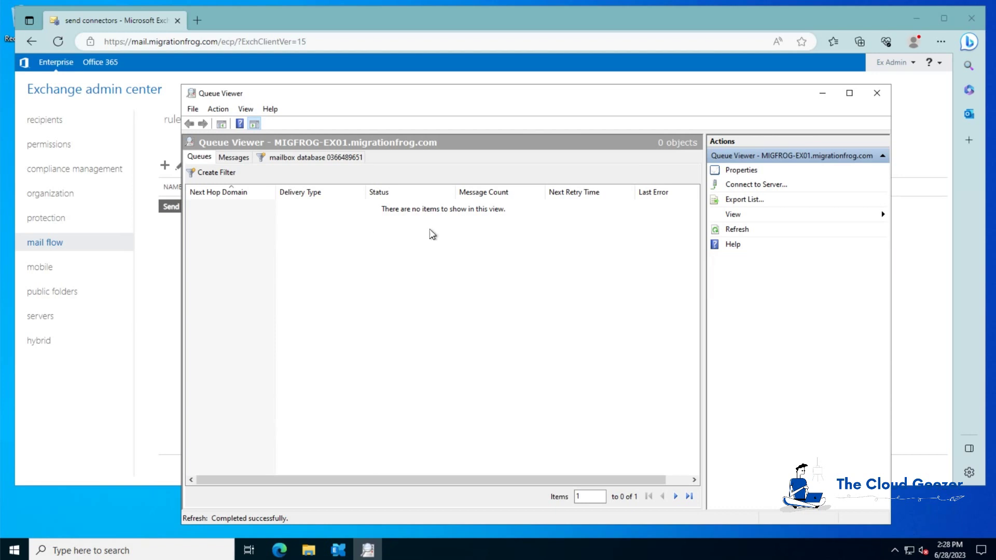
pyautogui.click(735, 234)
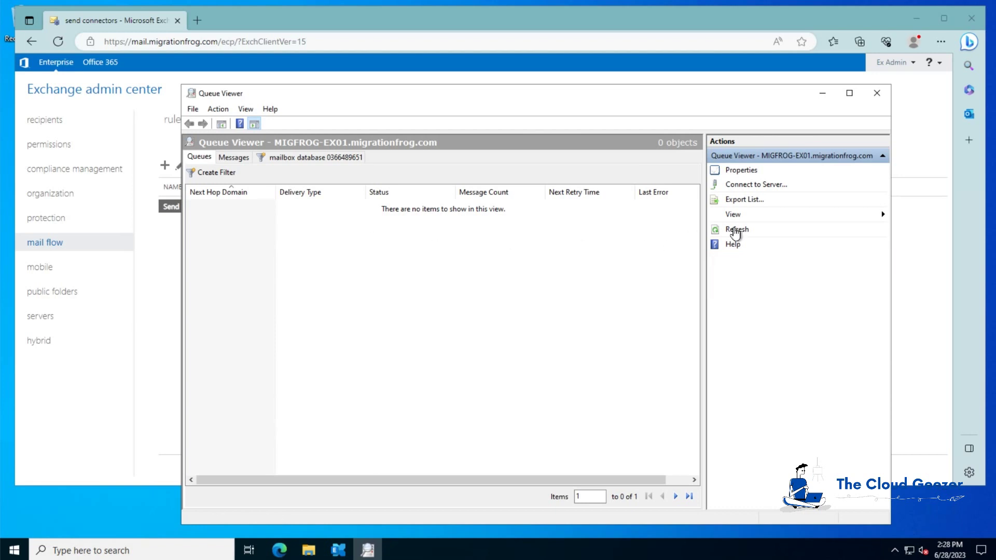
pyautogui.click(494, 206)
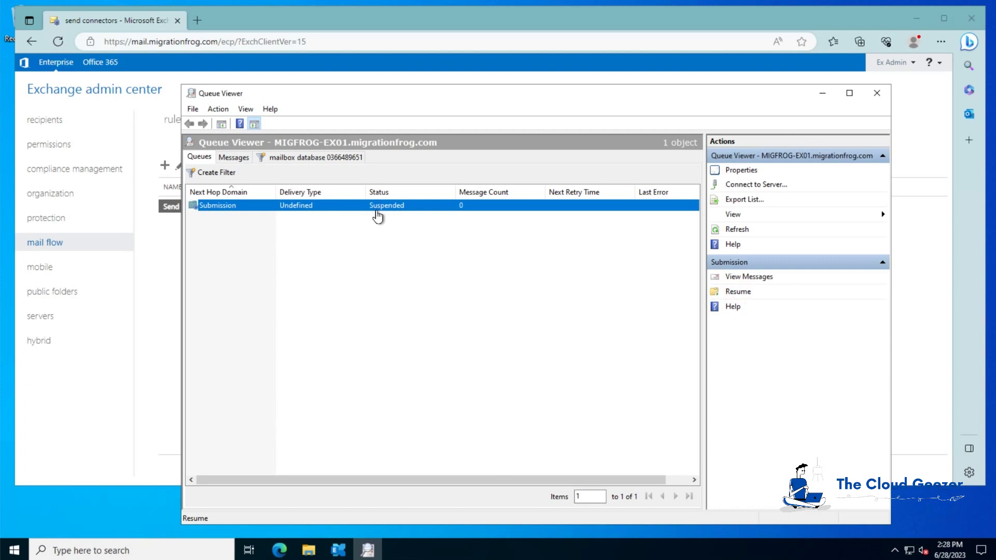
pyautogui.click(741, 291)
pyautogui.click(736, 230)
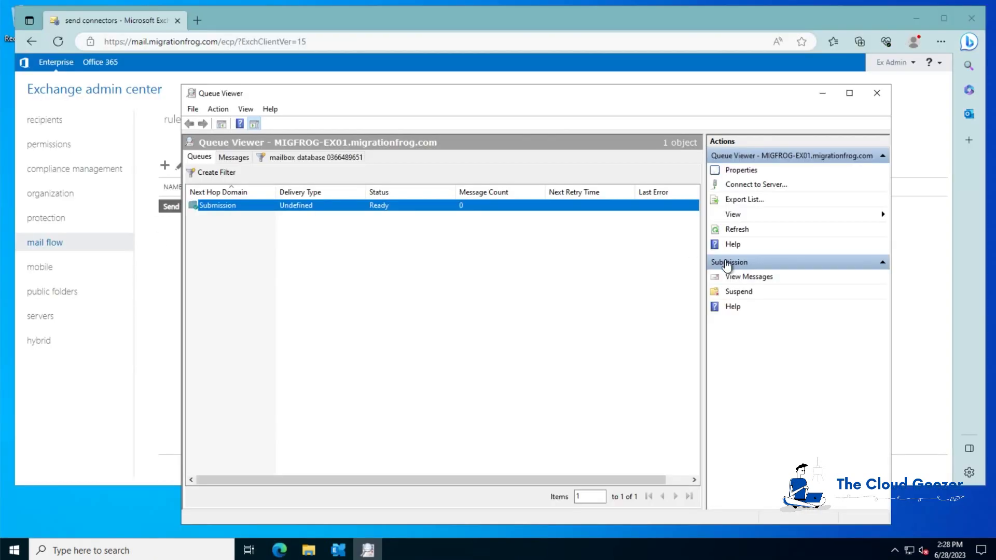
# Suspend the Submission queue again in Queue Viewer
pyautogui.click(733, 293)
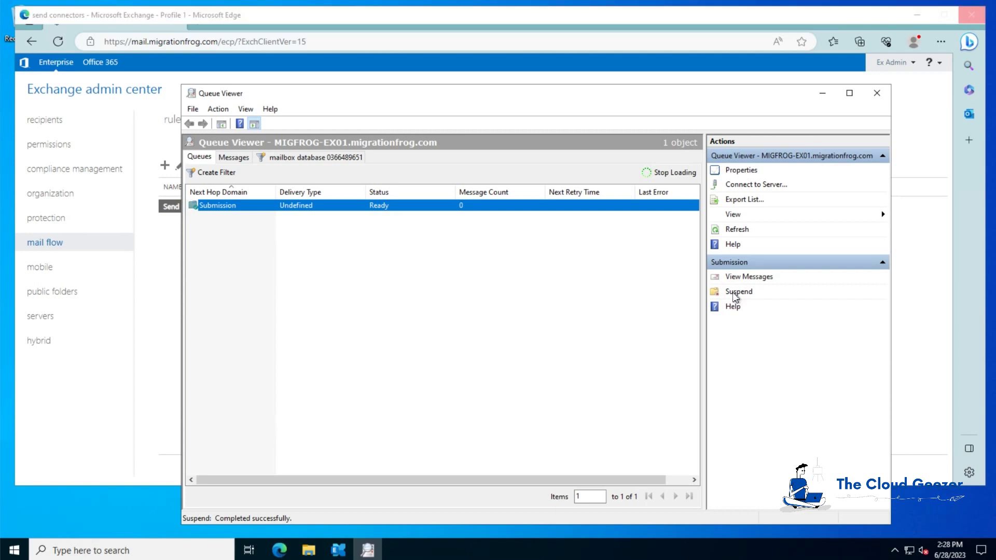
pyautogui.click(733, 293)
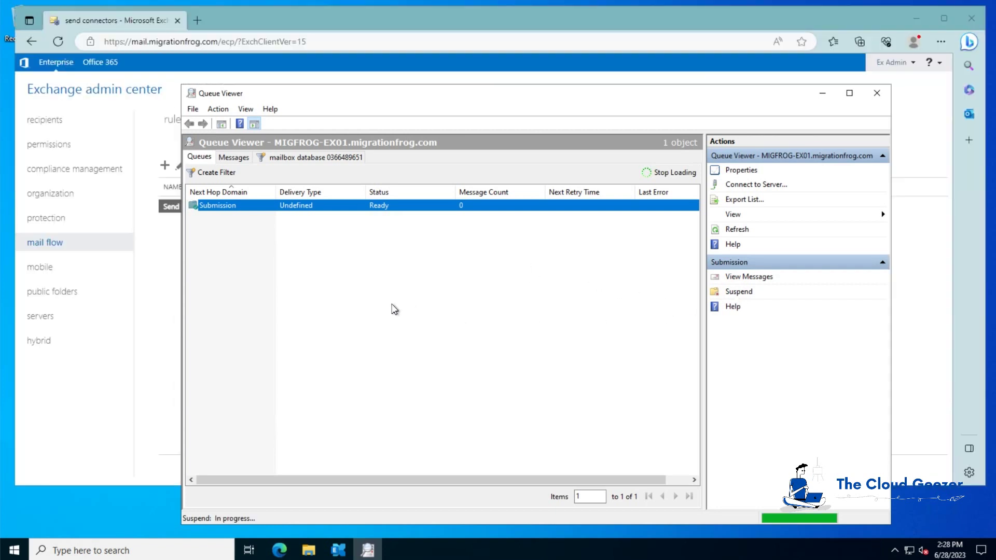
pyautogui.click(164, 284)
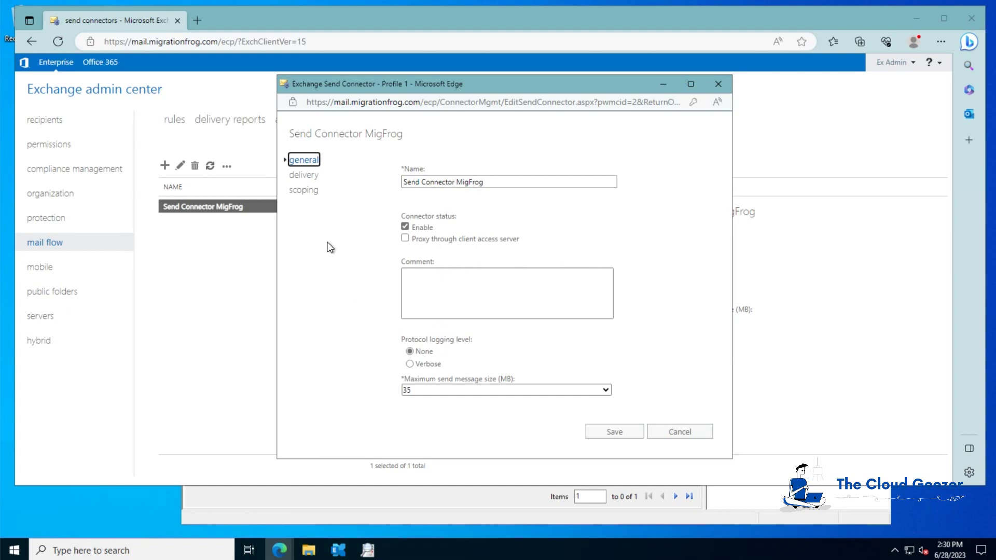
pyautogui.click(312, 176)
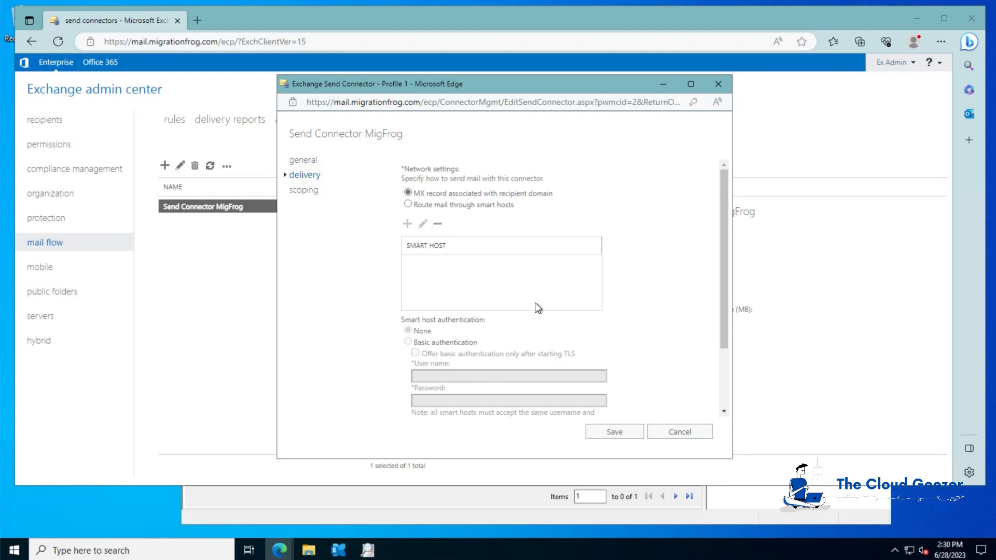
pyautogui.scroll(-2, 537, 311)
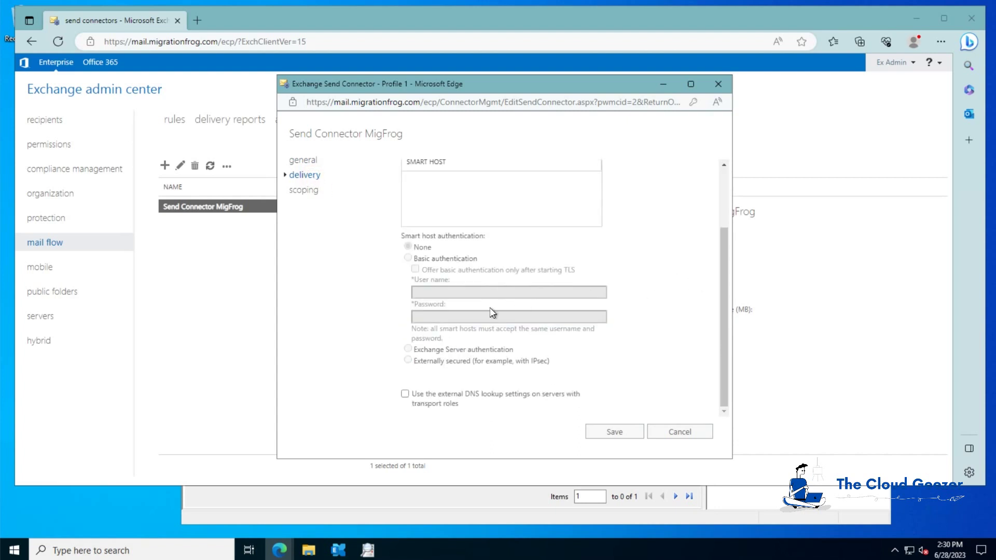
pyautogui.scroll(2, 491, 312)
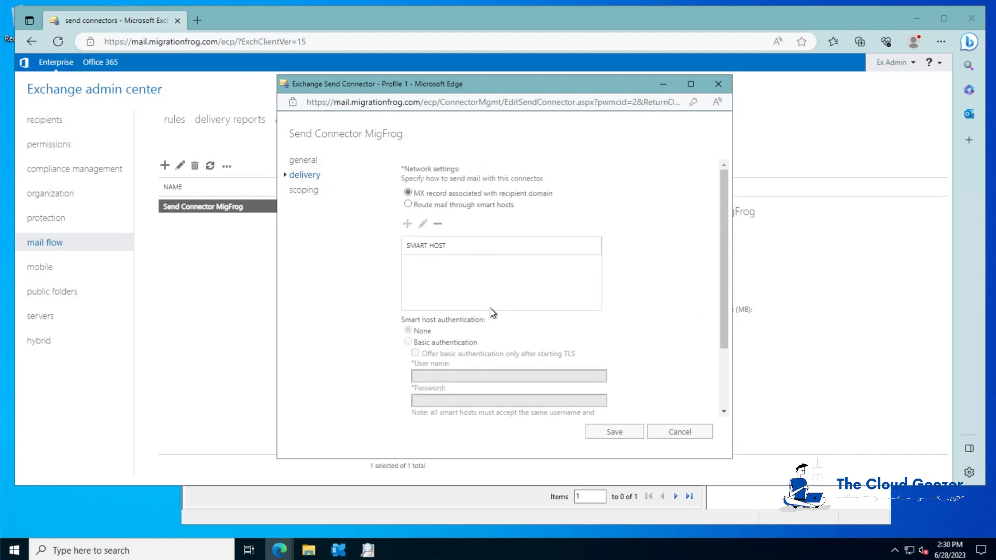
pyautogui.click(307, 198)
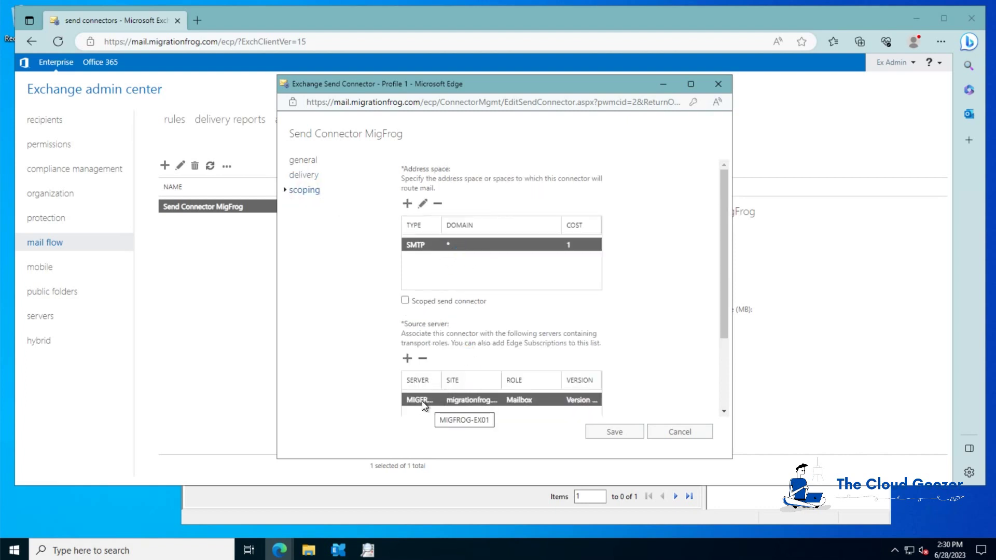
pyautogui.click(675, 435)
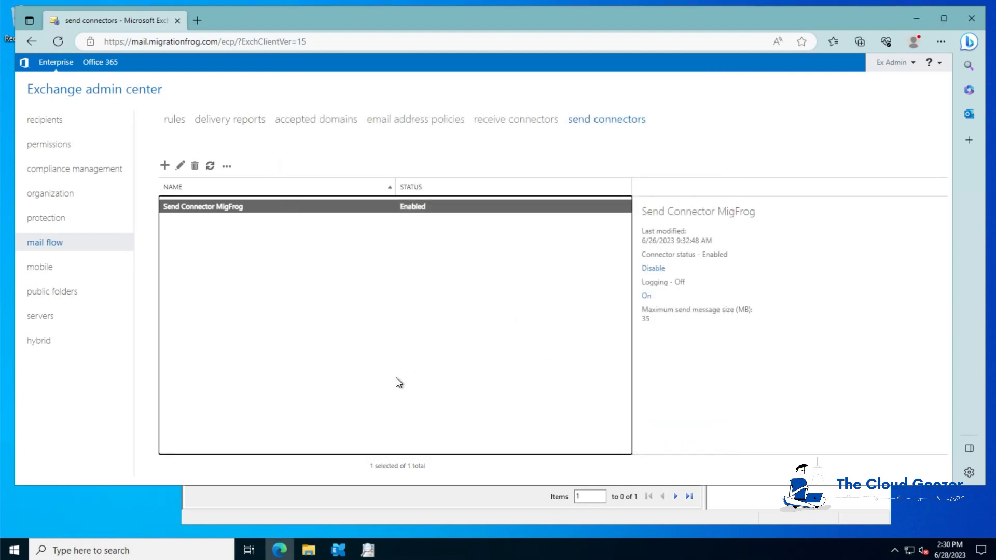
# Launch Exchange Management Shell as Administrator and run test-mailflow
pyautogui.click(14, 549)
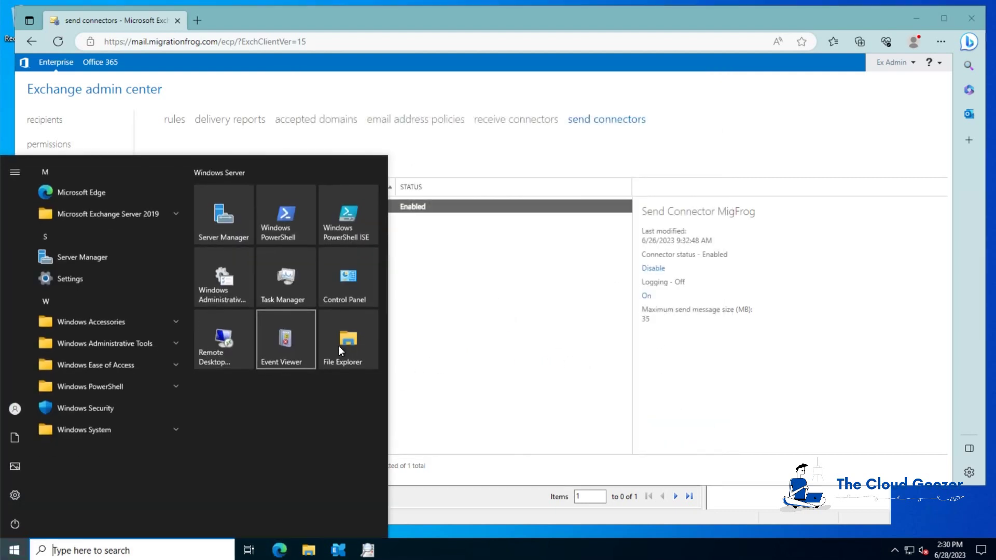
pyautogui.click(132, 213)
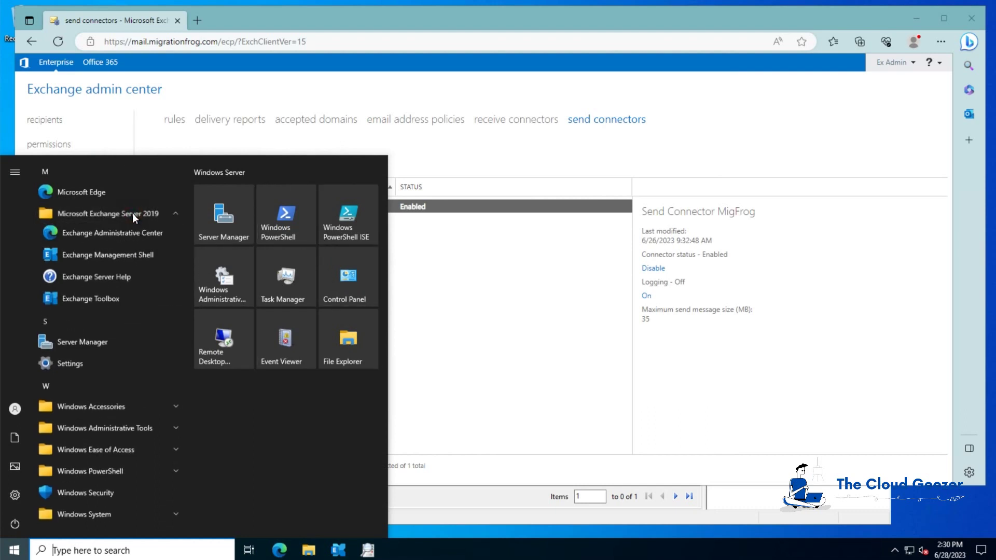
pyautogui.rightClick(142, 255)
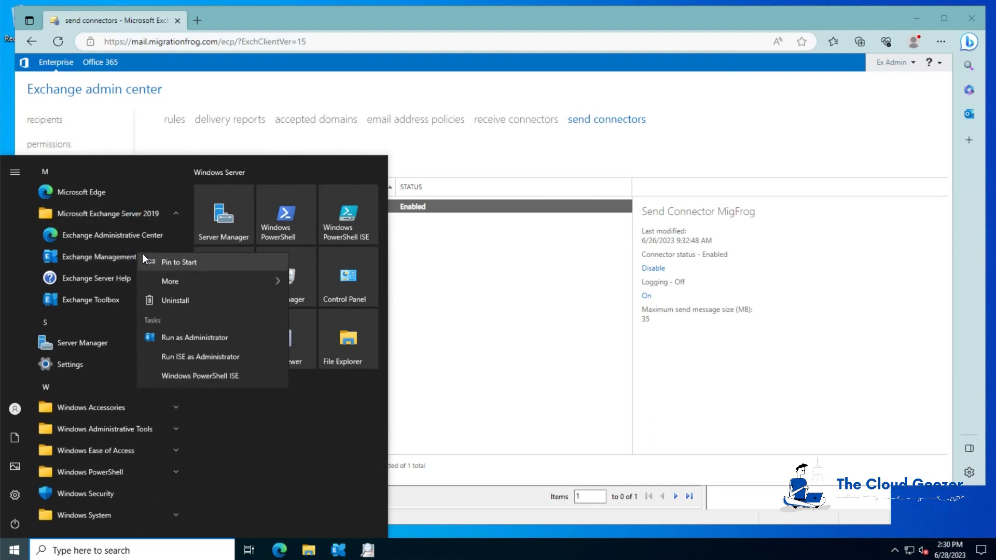
pyautogui.click(194, 342)
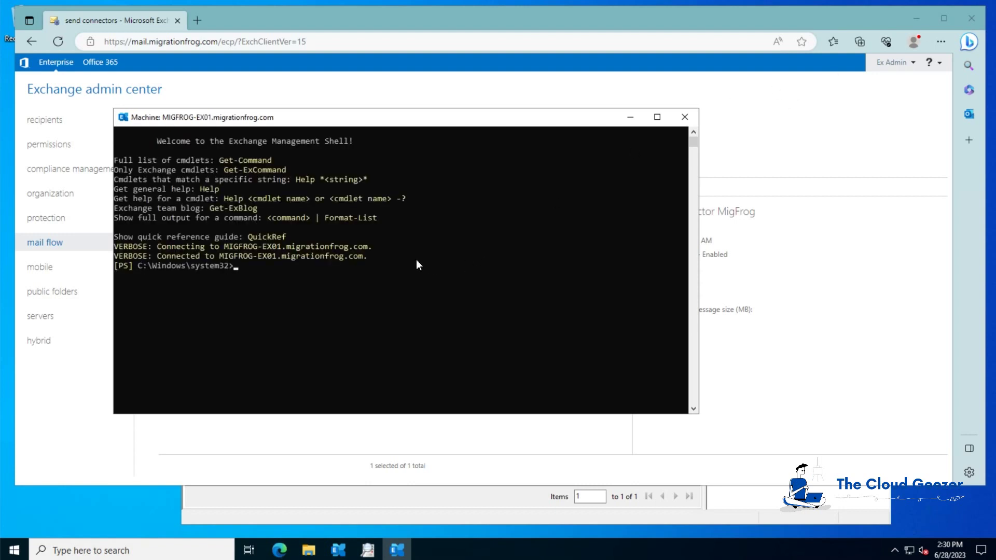
pyautogui.write('test-mailflow')
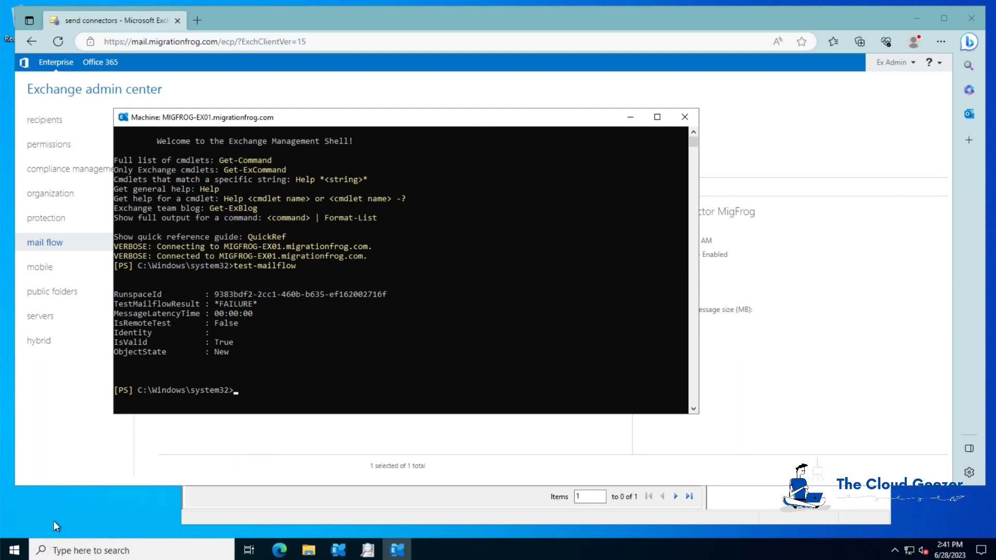
# Open the Ethernet0 adapter properties via Control Panel's Network and Sharing Center
pyautogui.click(79, 550)
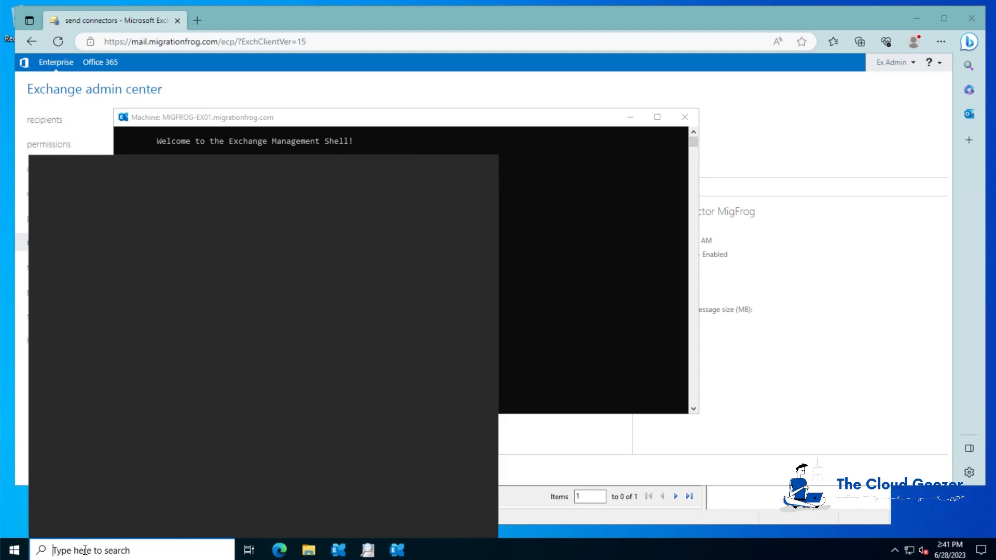
pyautogui.write('control')
pyautogui.press('Escape')
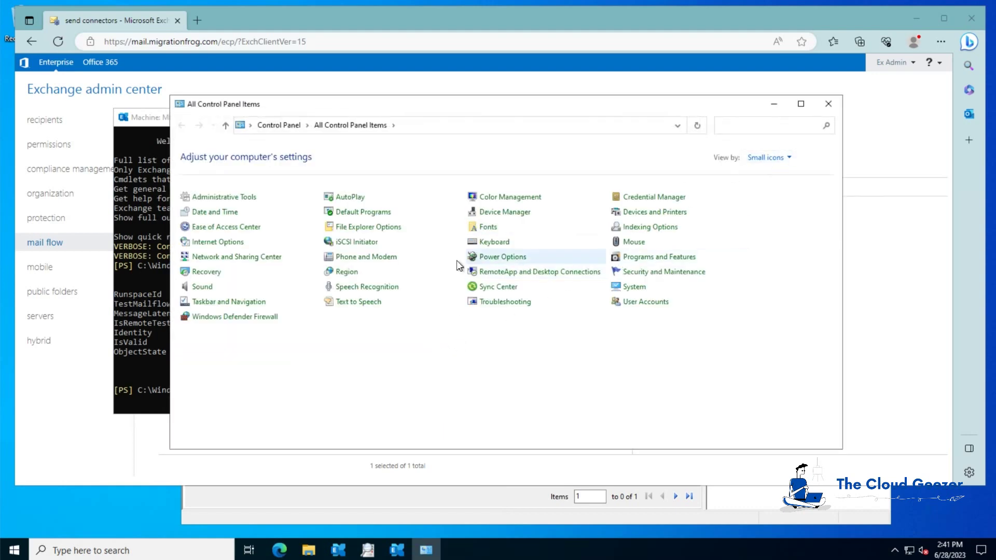
pyautogui.click(247, 258)
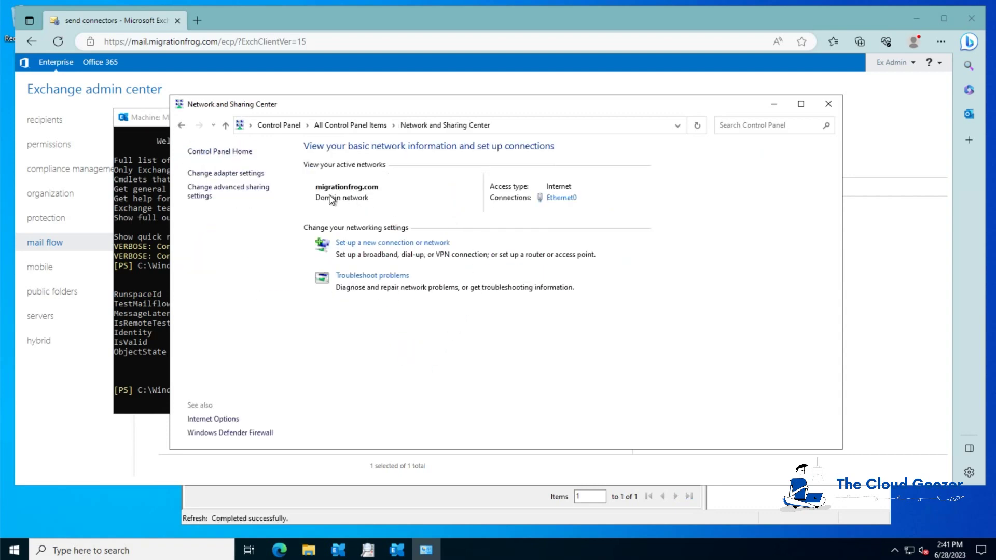
pyautogui.click(564, 202)
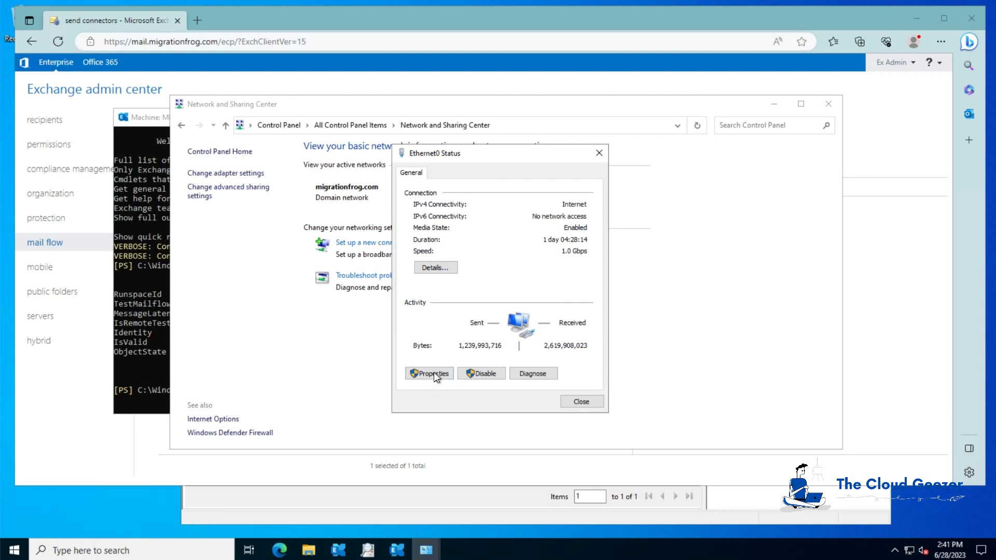
pyautogui.click(433, 372)
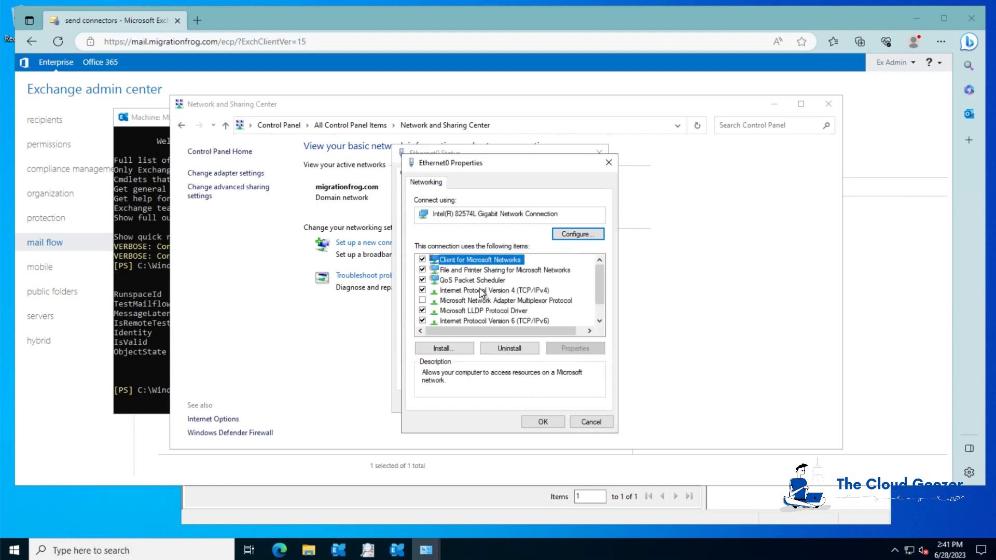
# Clear the 192.168.1.1 alternate DNS server, keeping 192.168.1.30, and save the IPv4 settings
pyautogui.doubleClick(481, 291)
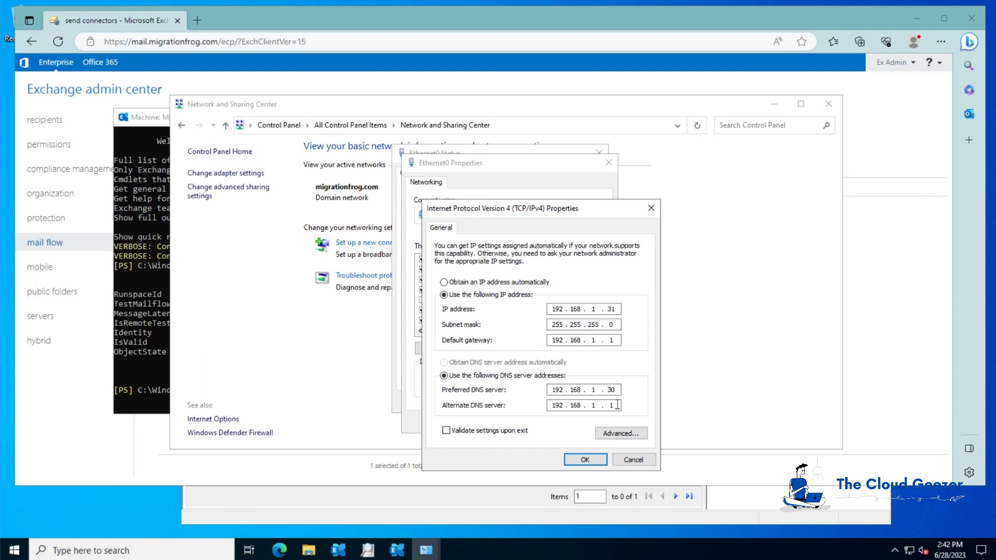
pyautogui.click(617, 405)
pyautogui.click(585, 460)
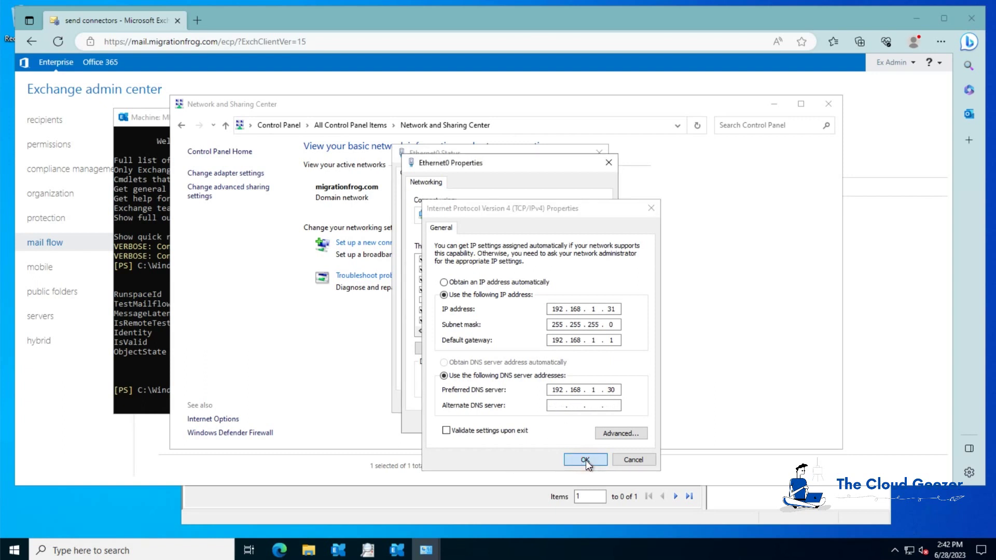
pyautogui.click(541, 418)
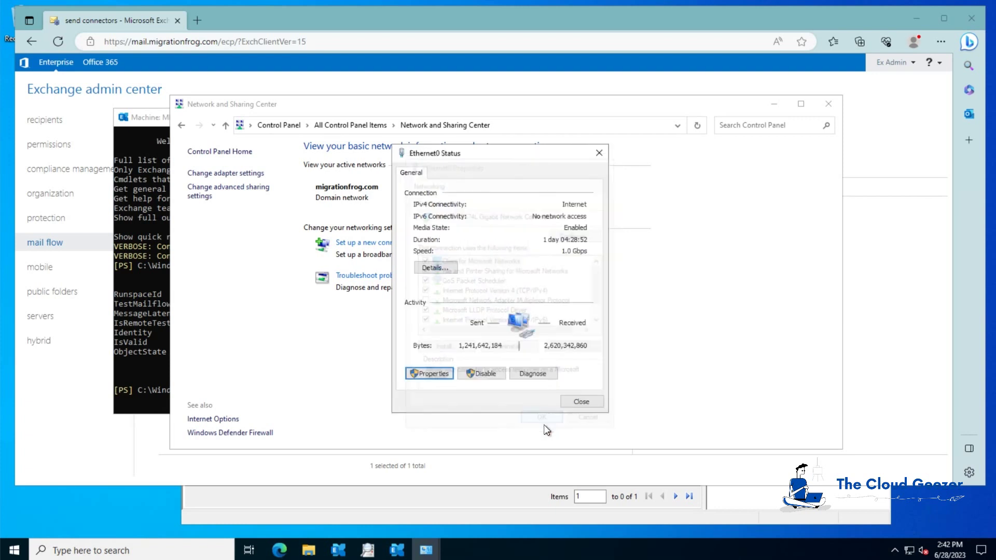
pyautogui.click(579, 401)
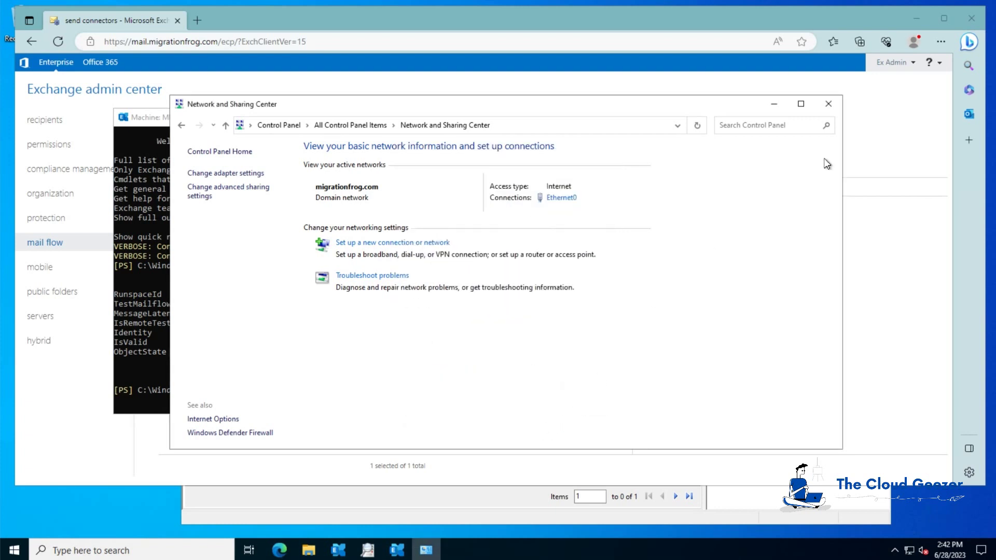
pyautogui.click(837, 104)
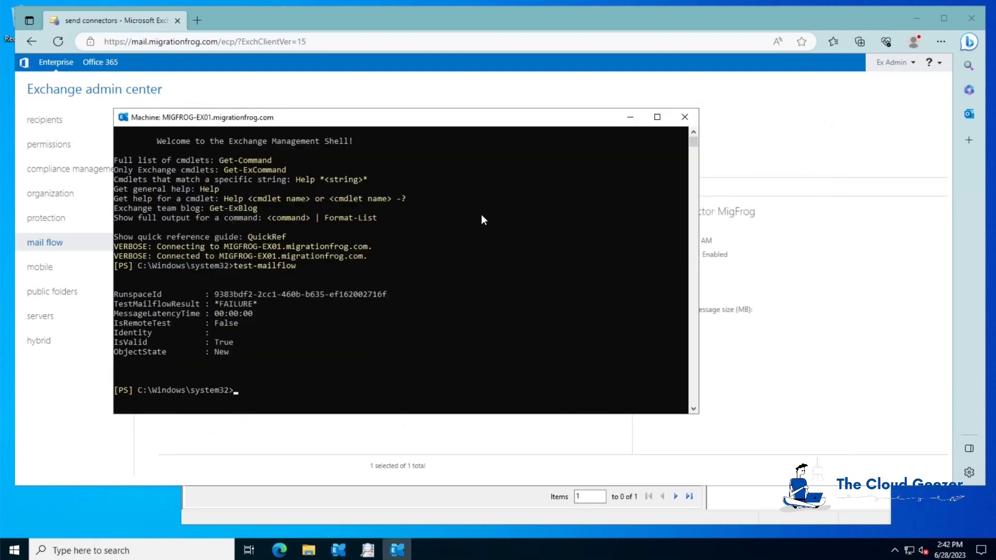
# Restart the Microsoft Exchange Transport service from the services.msc console
pyautogui.click(89, 549)
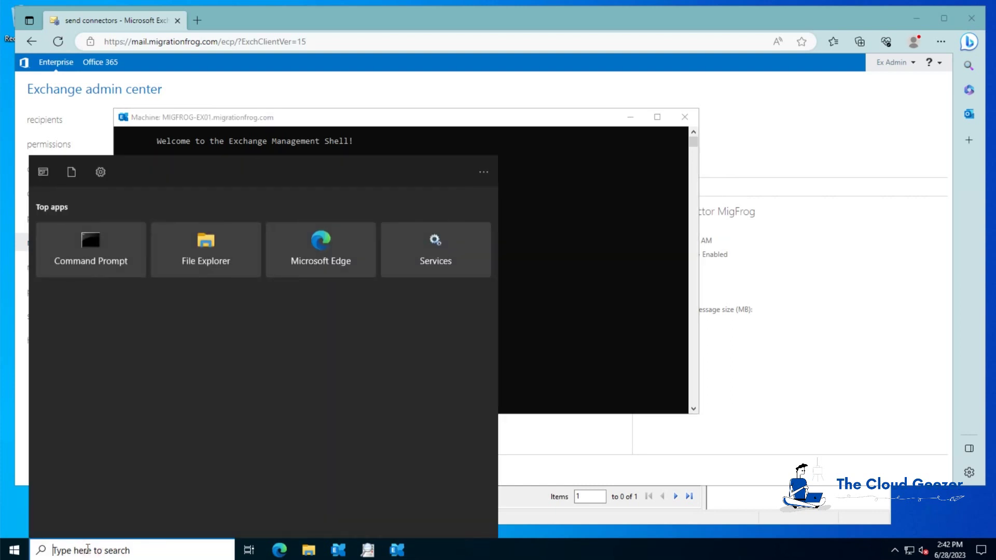
pyautogui.write('services.msc')
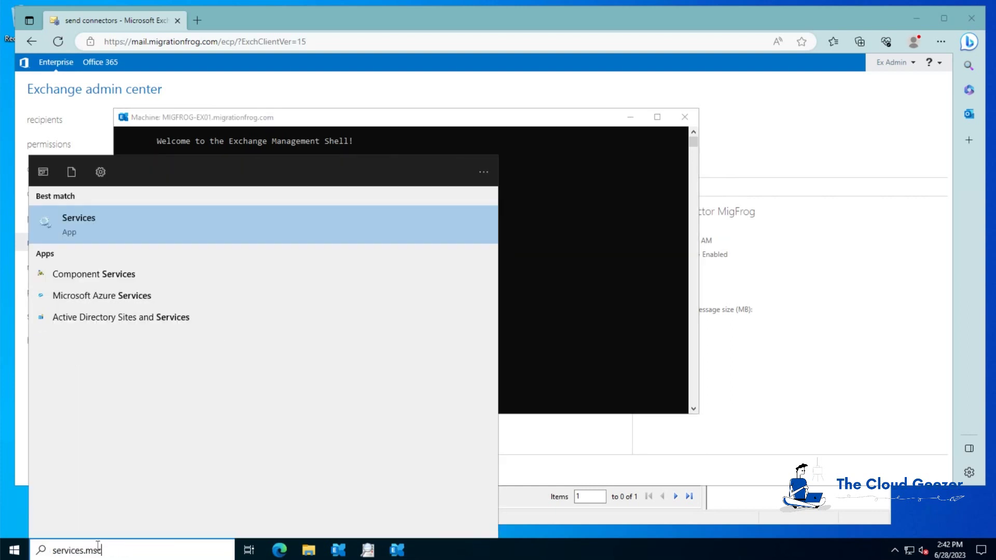
pyautogui.press('Return')
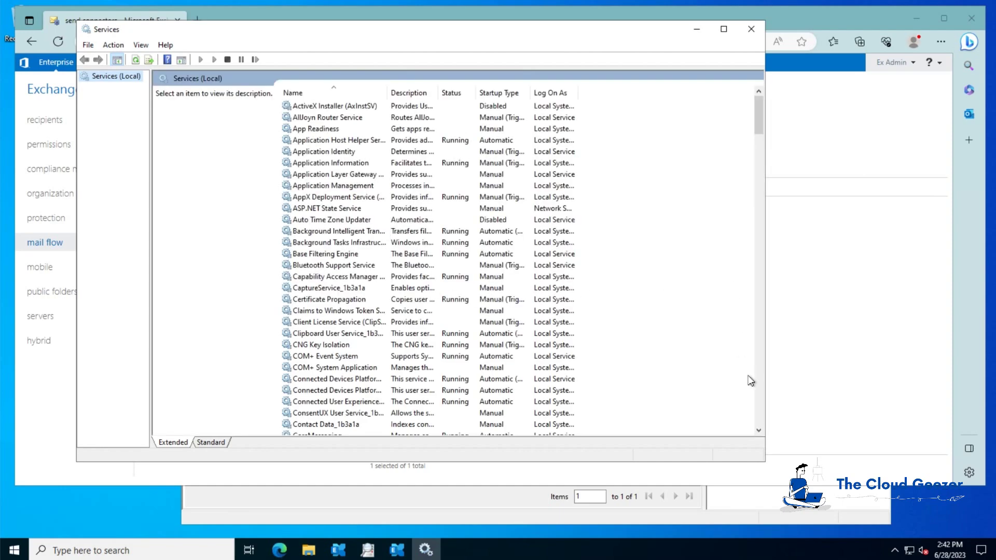
pyautogui.click(758, 383)
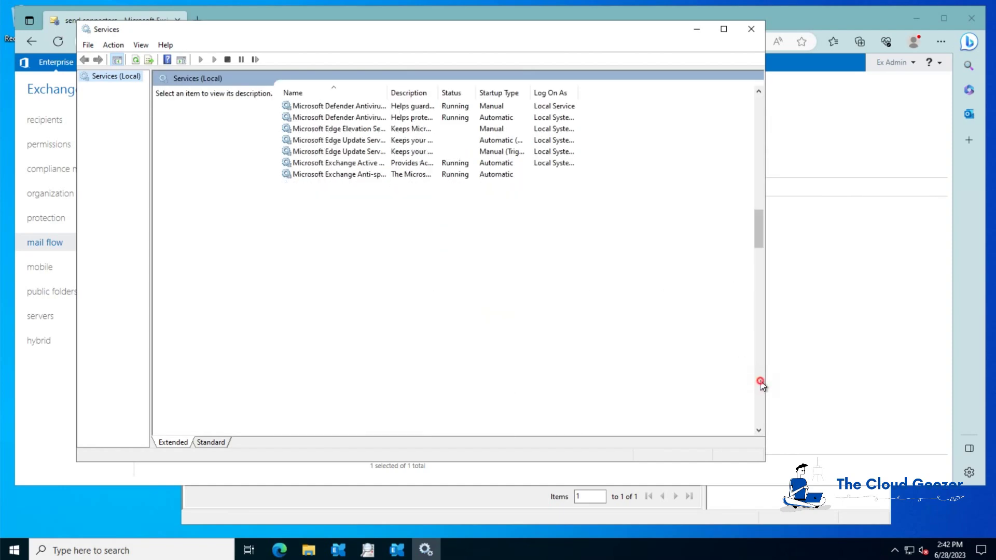
pyautogui.click(758, 392)
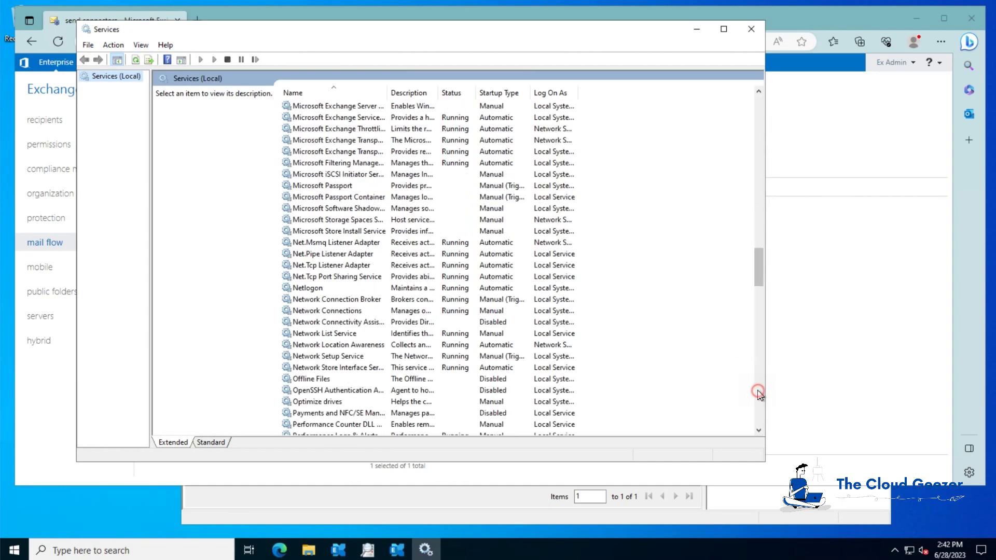
pyautogui.click(361, 141)
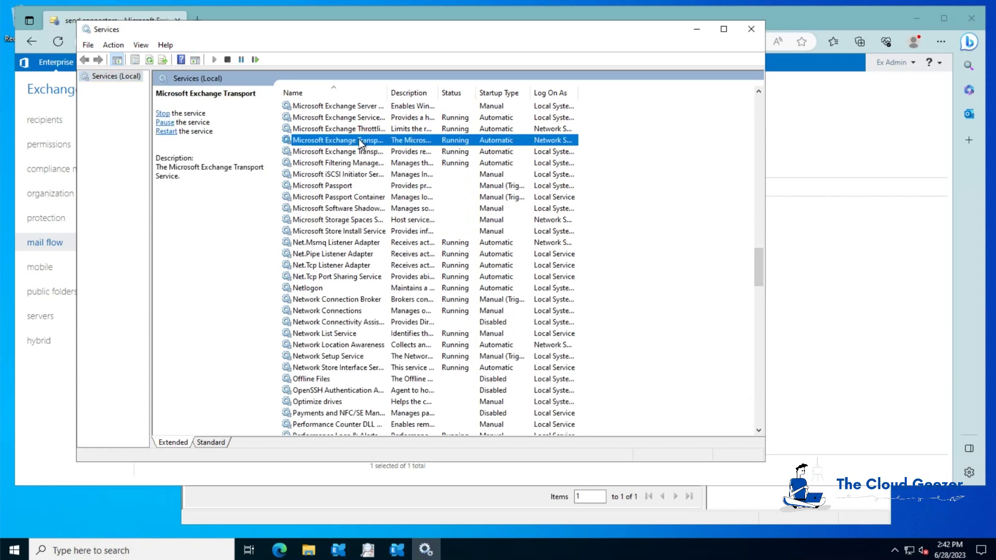
pyautogui.rightClick(361, 141)
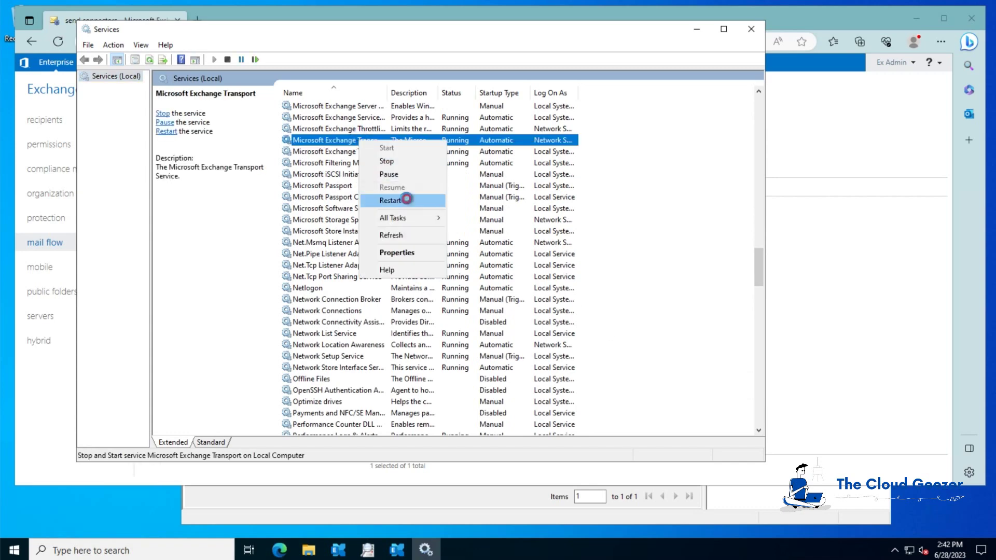
pyautogui.click(406, 199)
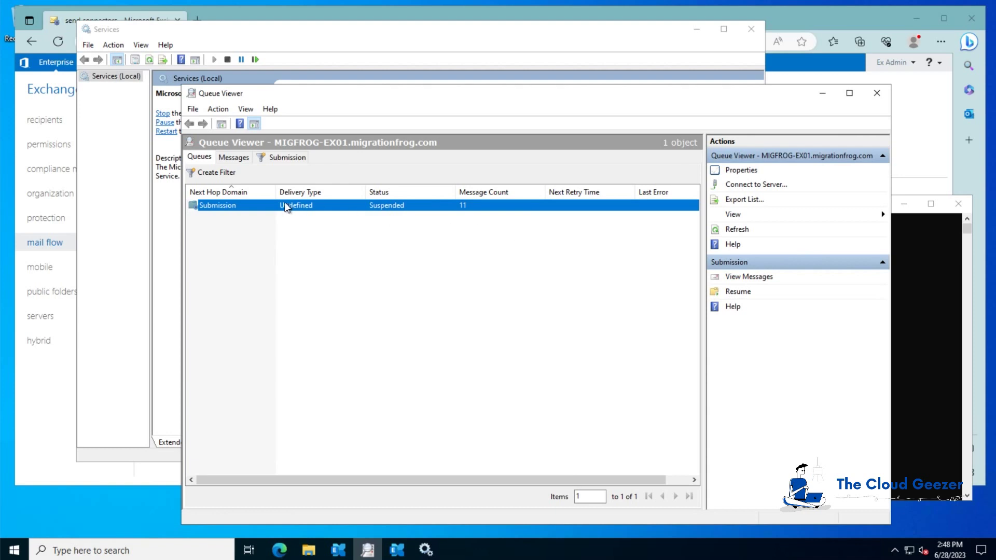
# Resume the Submission queue holding 11 messages and refresh to see the per-domain delivery queues
pyautogui.doubleClick(262, 207)
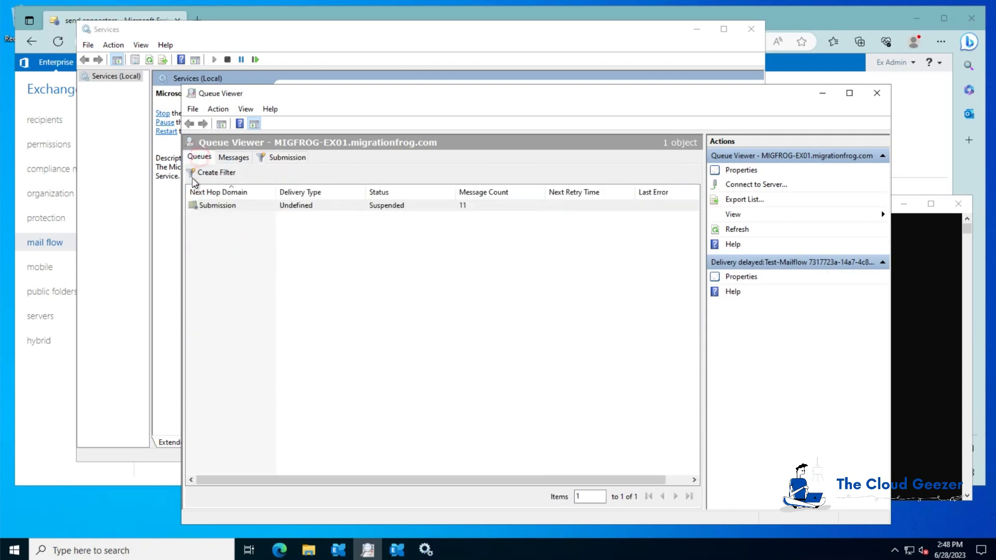
pyautogui.click(199, 157)
pyautogui.click(323, 208)
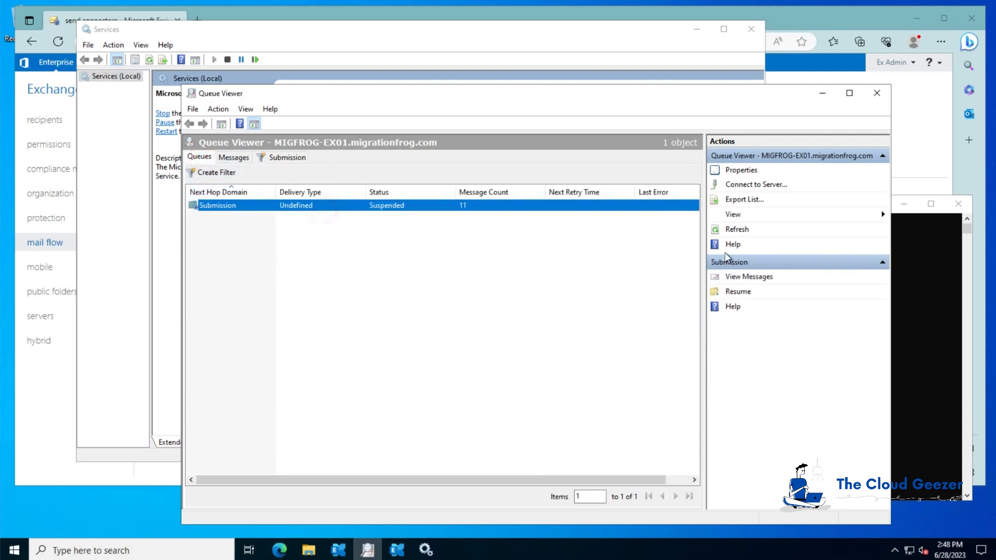
pyautogui.click(740, 292)
pyautogui.press('F5')
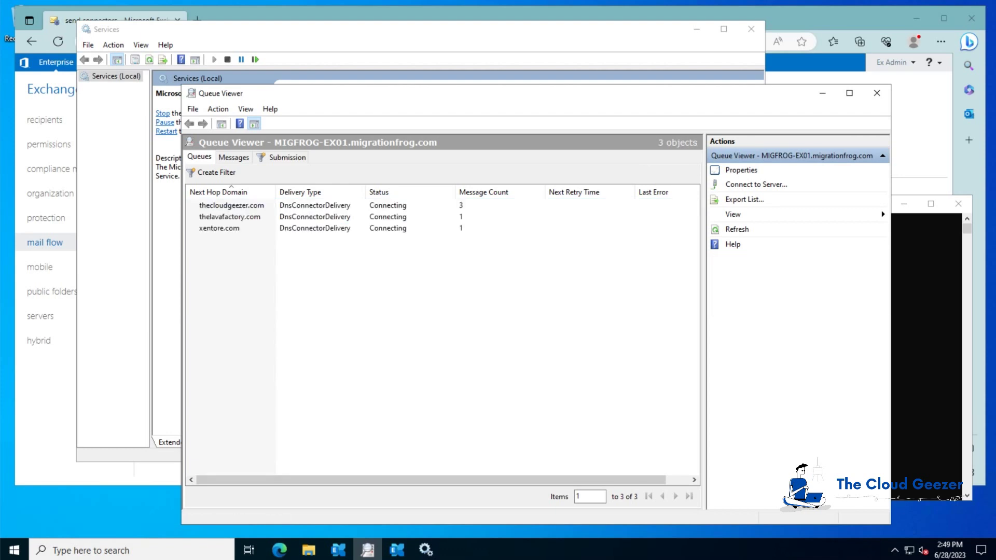
# Paste test-mailflow at the Exchange Management Shell prompt and erase the stray extra text
pyautogui.hotkey('alt', 'Tab')
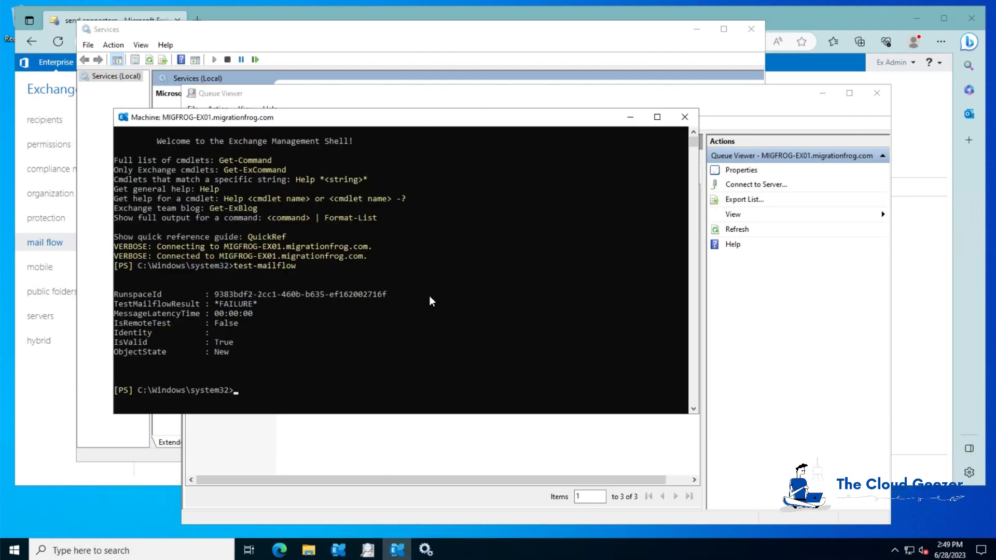
pyautogui.click(245, 372)
pyautogui.rightClick(246, 374)
pyautogui.click(245, 374)
pyautogui.rightClick(246, 373)
pyautogui.click(245, 373)
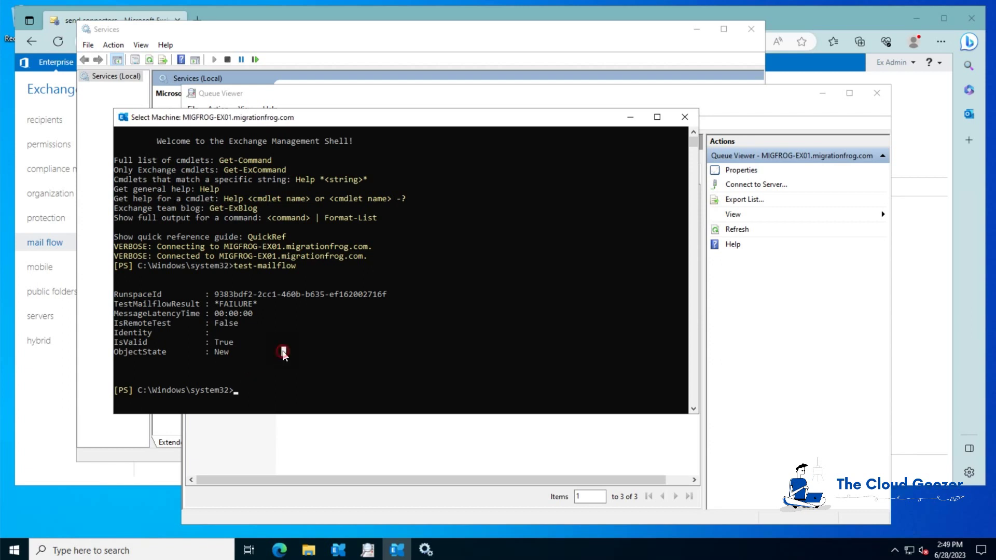
pyautogui.rightClick(282, 351)
pyautogui.rightClick(282, 351)
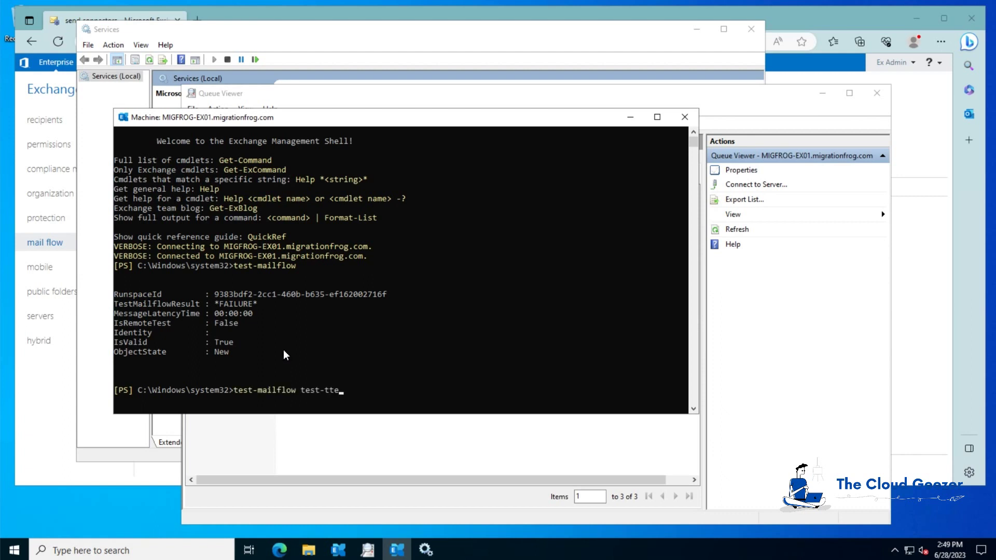
pyautogui.press('BackSpace')
pyautogui.press('BackSpace')
pyautogui.press('BackSpace')
pyautogui.press('BackSpace')
pyautogui.press('BackSpace')
pyautogui.press('BackSpace')
pyautogui.press('BackSpace')
pyautogui.press('BackSpace')
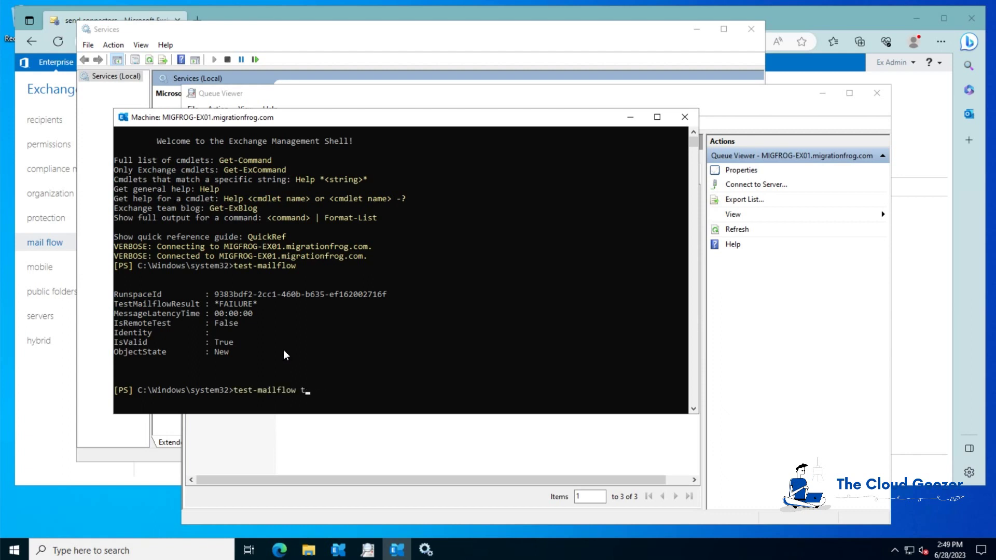